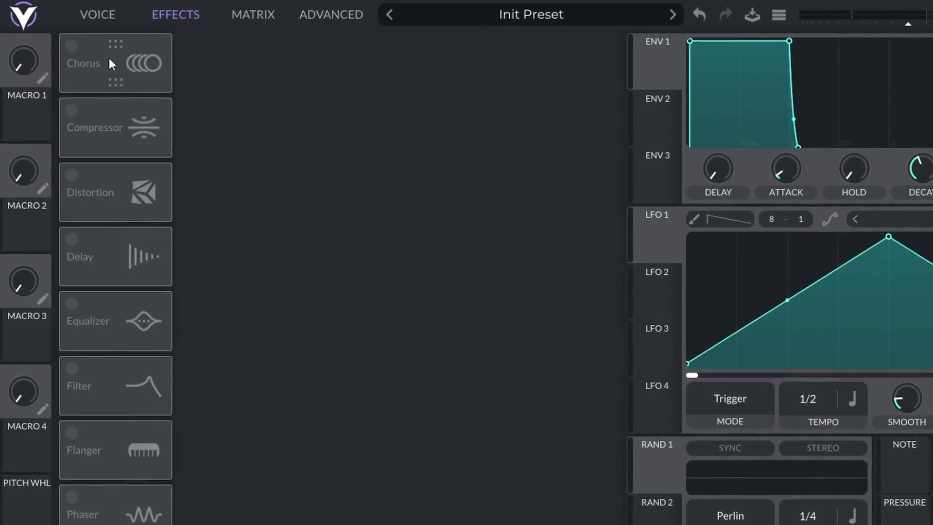
- Enable the Distortion effect with its mix at full, assign the mod wheel to its drive, and sweep the wheel
left_click(76, 176)
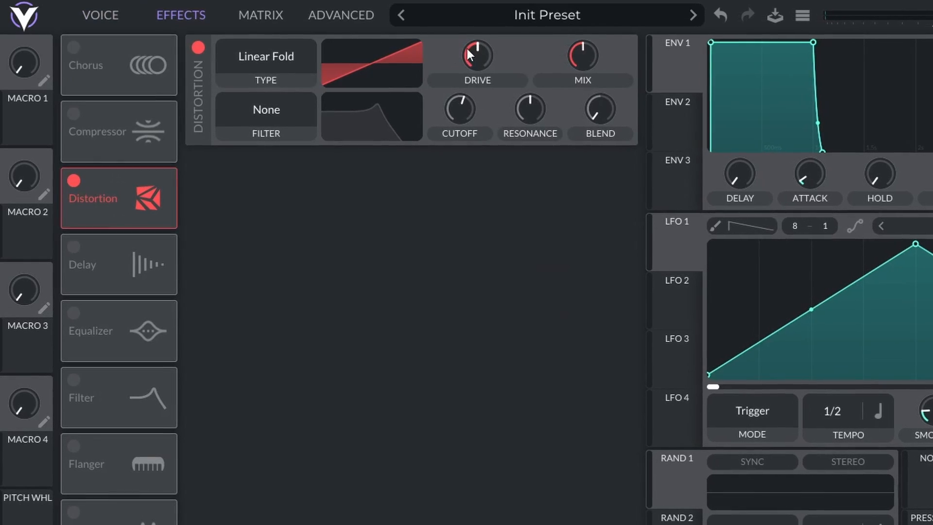
left_click_drag(468, 55, 473, 34)
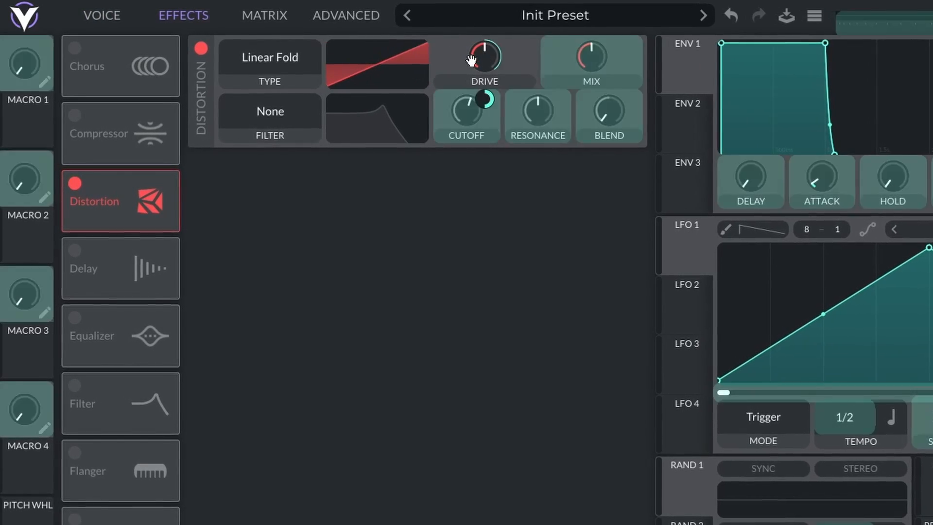
left_click_drag(460, 58, 465, 57)
left_click_drag(484, 105, 485, 114)
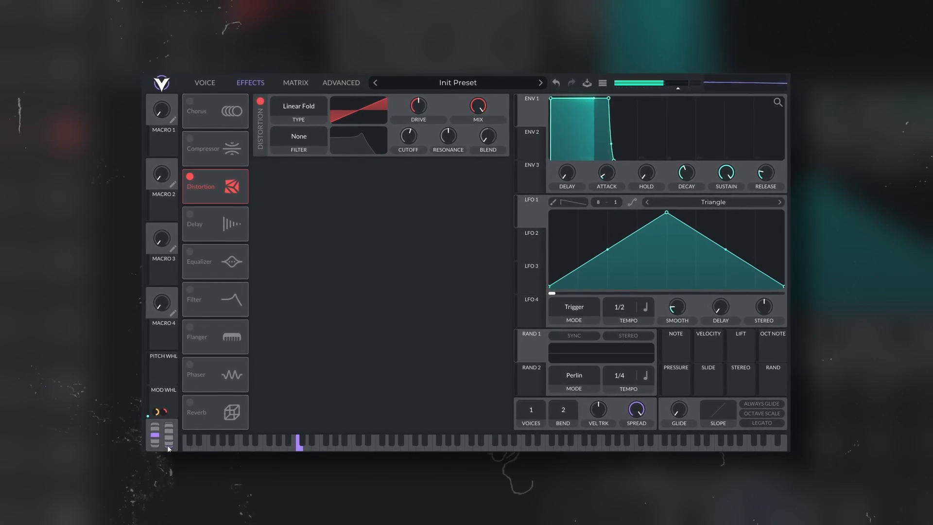
left_click_drag(173, 444, 157, 456)
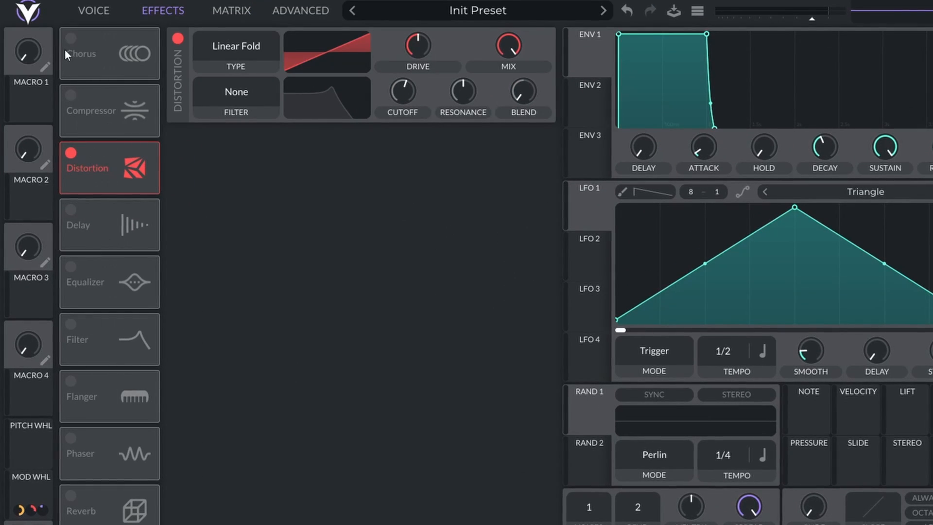
- Enable the Chorus effect, lower its spread to minimum, and assign the mod wheel to its mix and spread
left_click(71, 38)
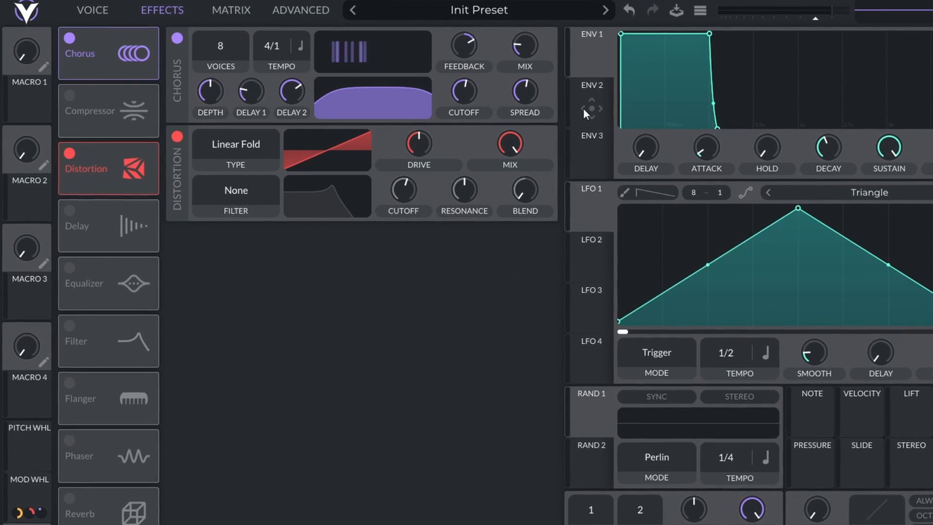
mouse_move(525, 97)
left_click_drag(526, 97, 517, 143)
left_click_drag(26, 491, 528, 90)
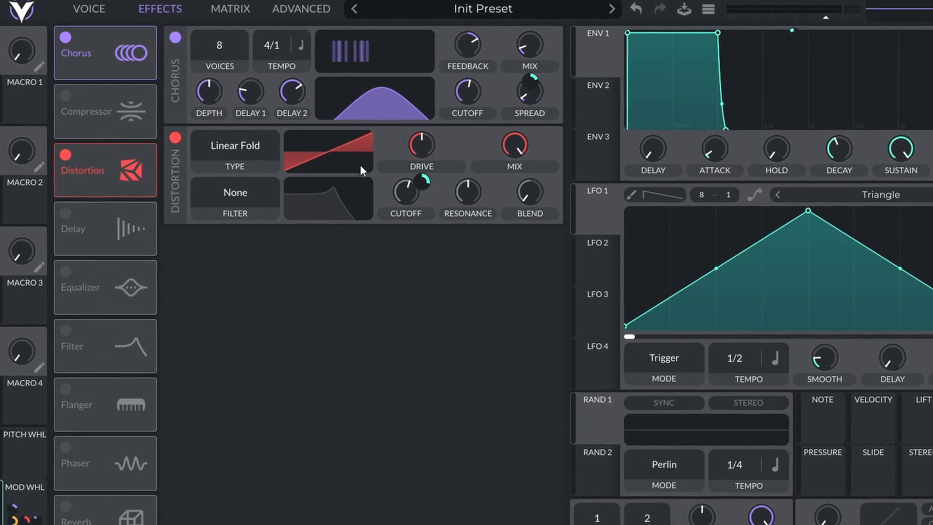
left_click_drag(218, 393, 531, 128)
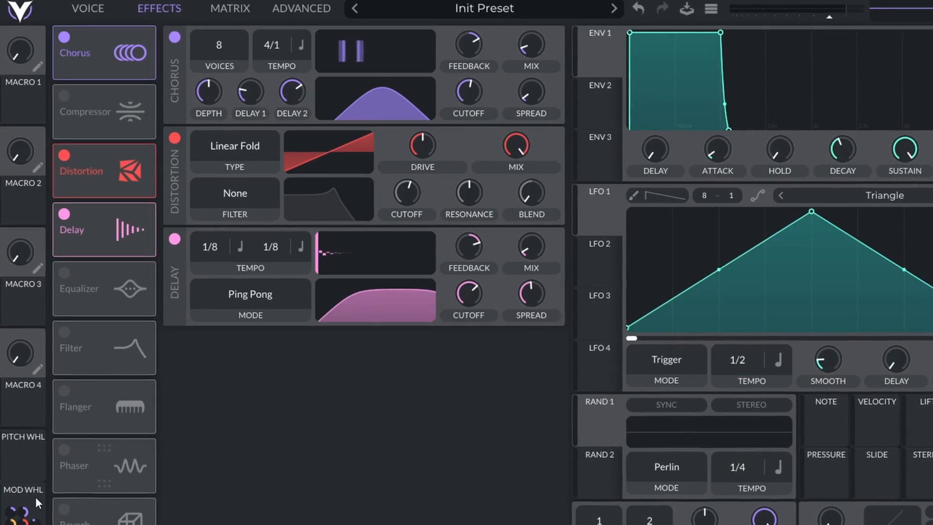
- Assign the mod wheel to the Delay's mix and sweep the wheel to audition the combined effects
left_click_drag(19, 498, 435, 297)
left_click_drag(553, 244, 550, 246)
left_click_drag(532, 284, 532, 290)
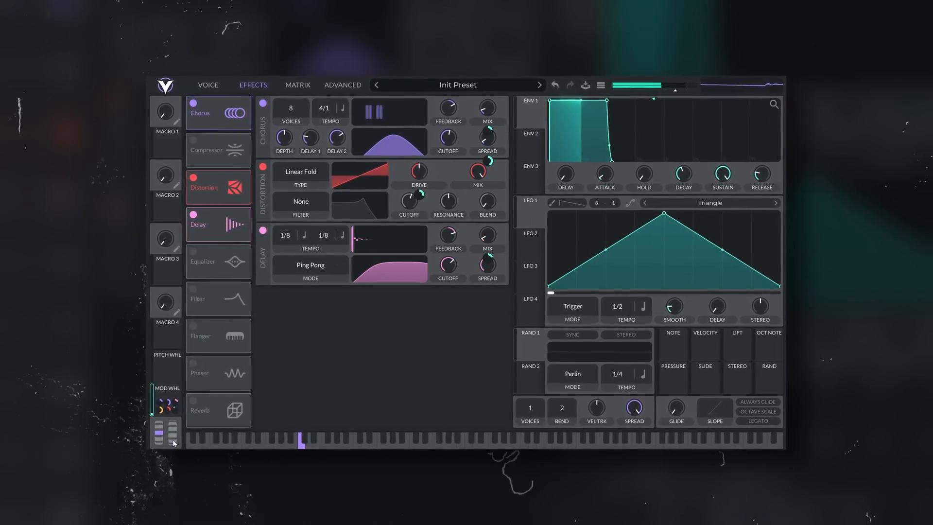
left_click_drag(170, 439, 171, 374)
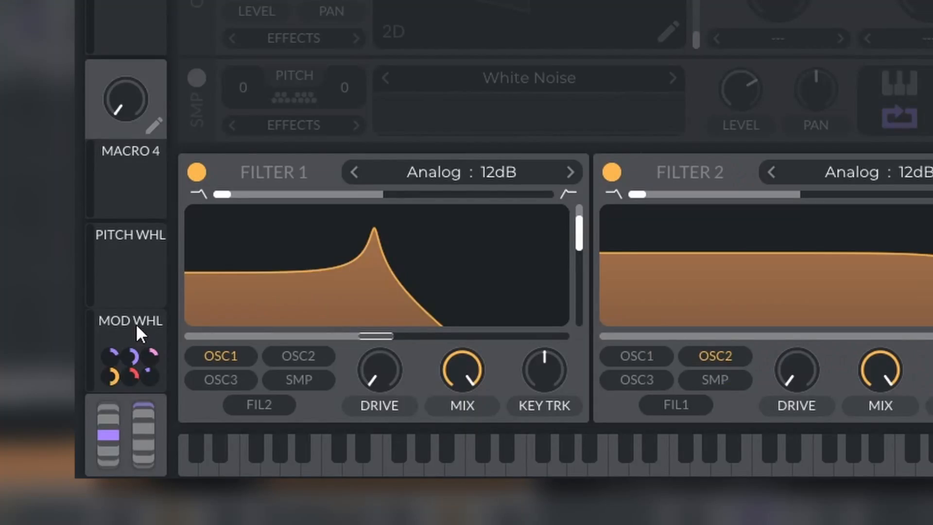
- Assign the mod wheel to Oscillator 1's Smear and Bend amounts, with Bend set to about 18%, and sweep the wheel
left_click_drag(136, 322, 376, 306)
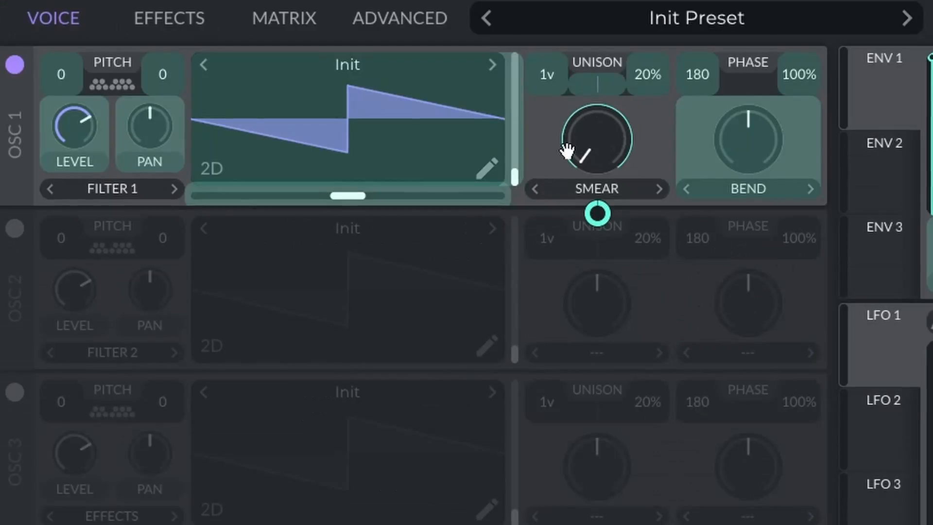
left_click_drag(570, 202, 589, 200)
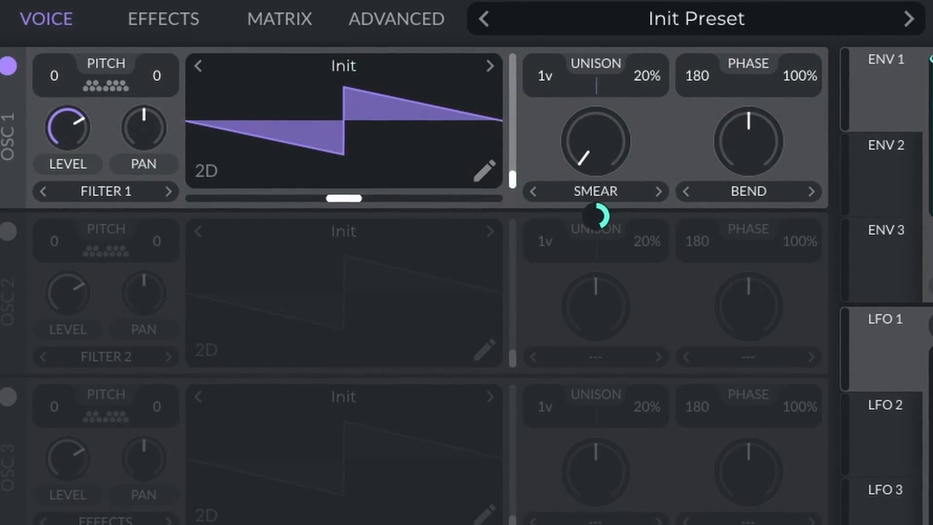
left_click_drag(3, 522, 738, 145)
left_click_drag(738, 145, 731, 194)
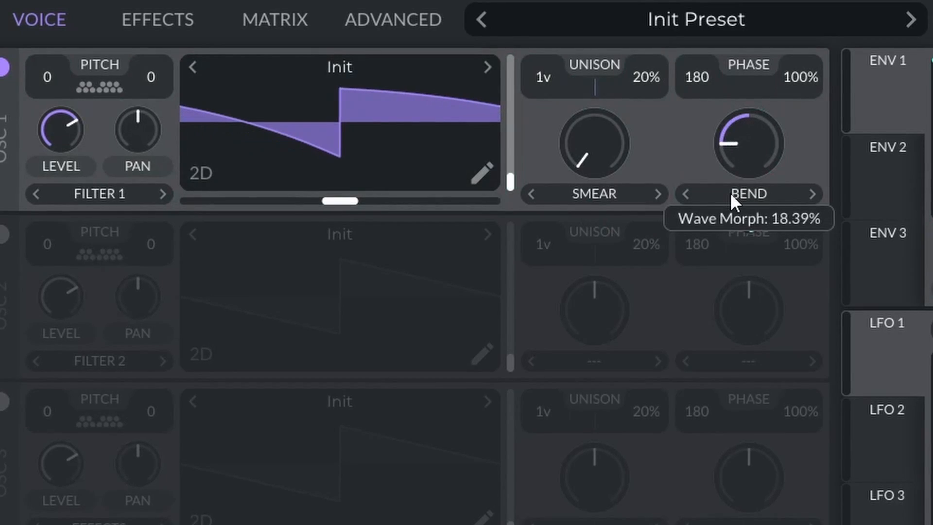
left_click_drag(760, 140, 756, 126)
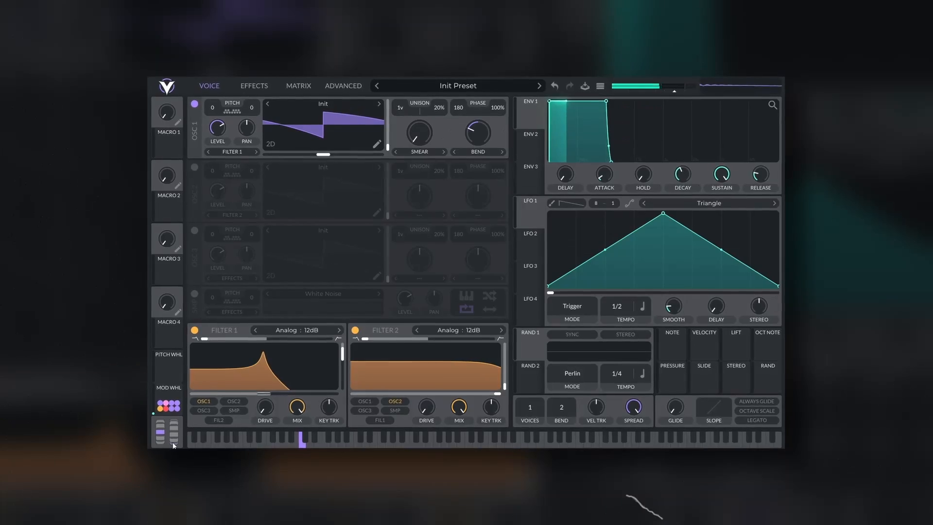
left_click_drag(168, 445, 161, 428)
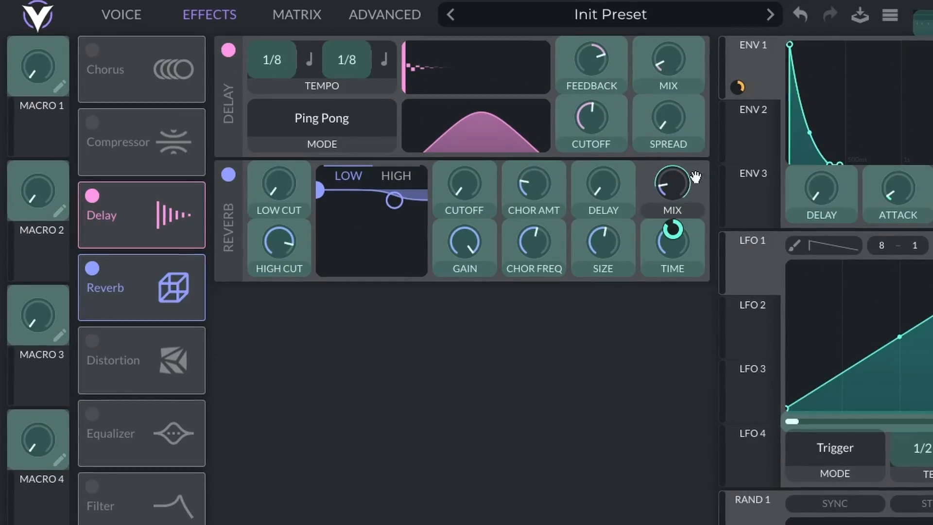
- Assign the mod wheel to the Delay's mix with an amount of 0.204 and to its spread with 0.438
left_click_drag(695, 177, 667, 72)
left_click_drag(671, 103, 670, 161)
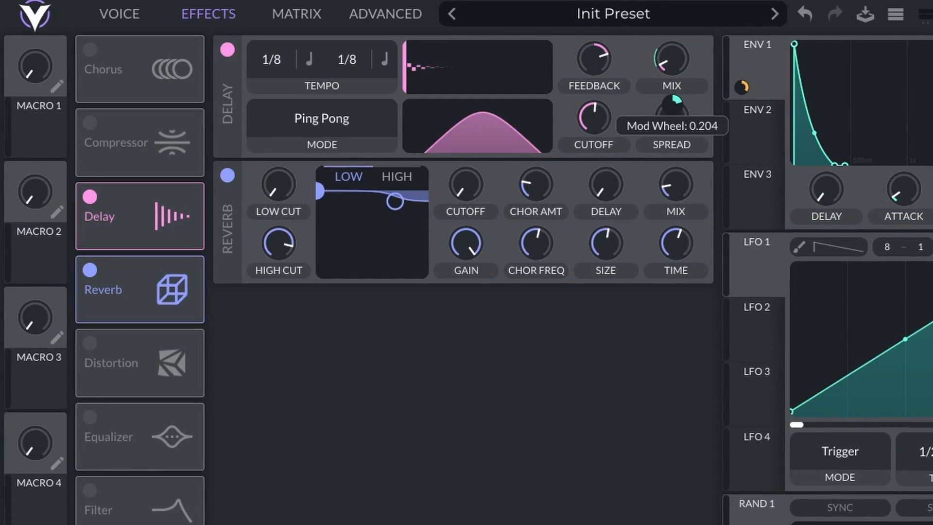
left_click_drag(51, 522, 672, 126)
left_click_drag(674, 163, 674, 200)
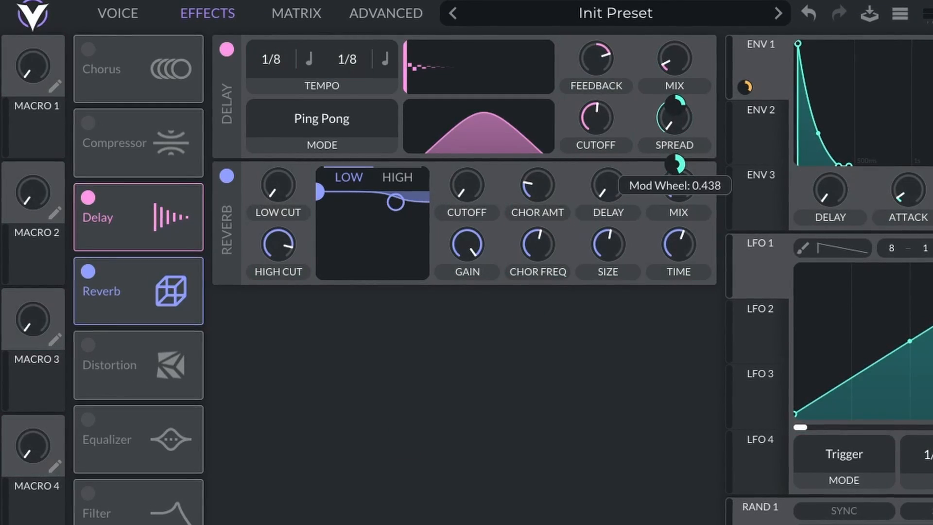
- Assign the mod wheel to the Reverb's mix and gain
left_click_drag(51, 522, 657, 193)
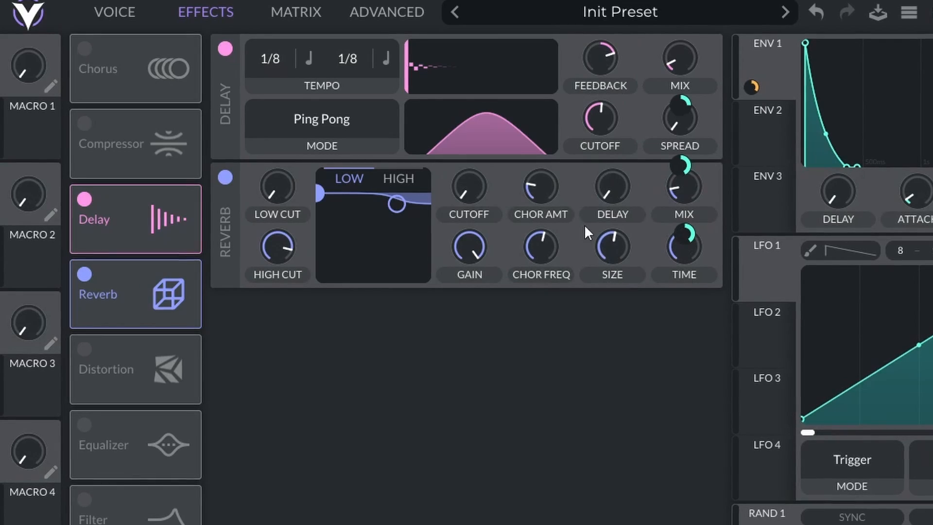
left_click_drag(51, 522, 472, 276)
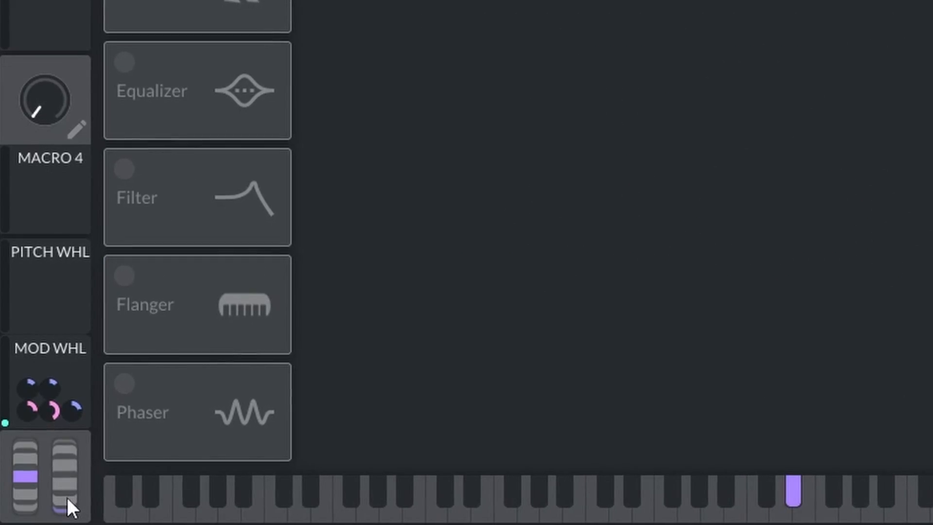
left_click_drag(68, 498, 118, 401)
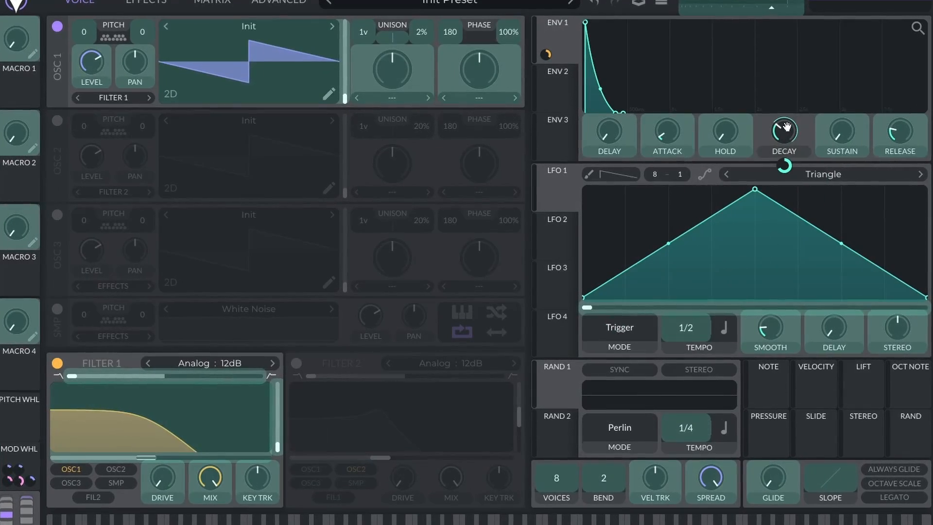
- Assign the mod wheel to the decay and release of Envelope 1
left_click_drag(786, 127, 787, 129)
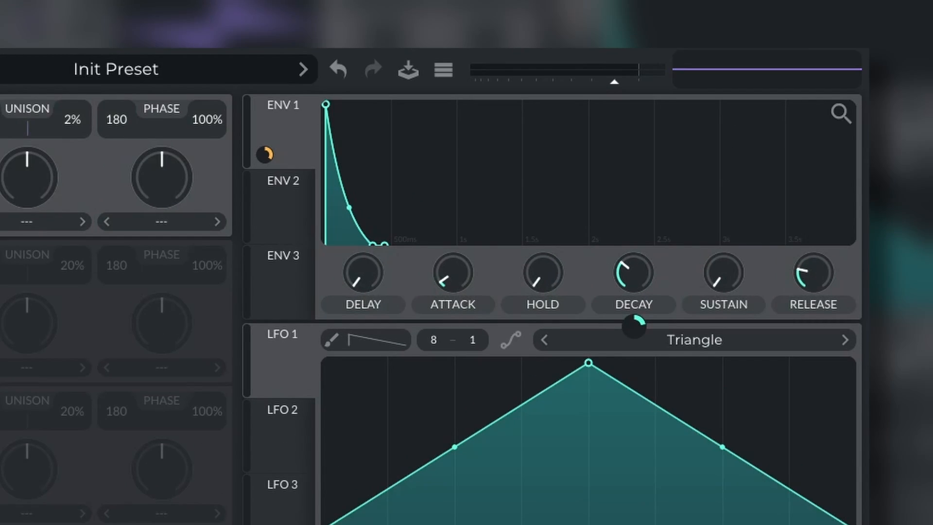
left_click_drag(777, 486, 814, 324)
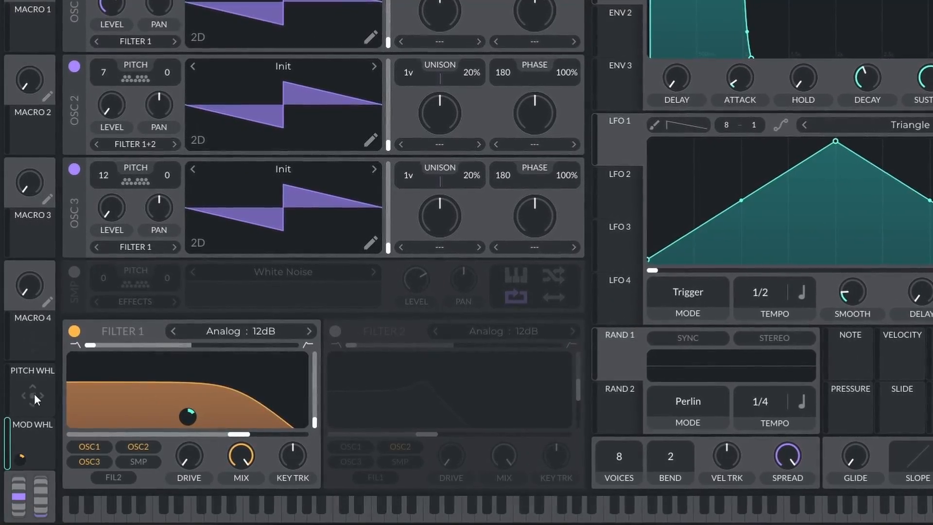
- Assign the mod wheel to the levels of Oscillators 3 and 2, and sweep the wheel to fade them in
left_click_drag(20, 457, 114, 246)
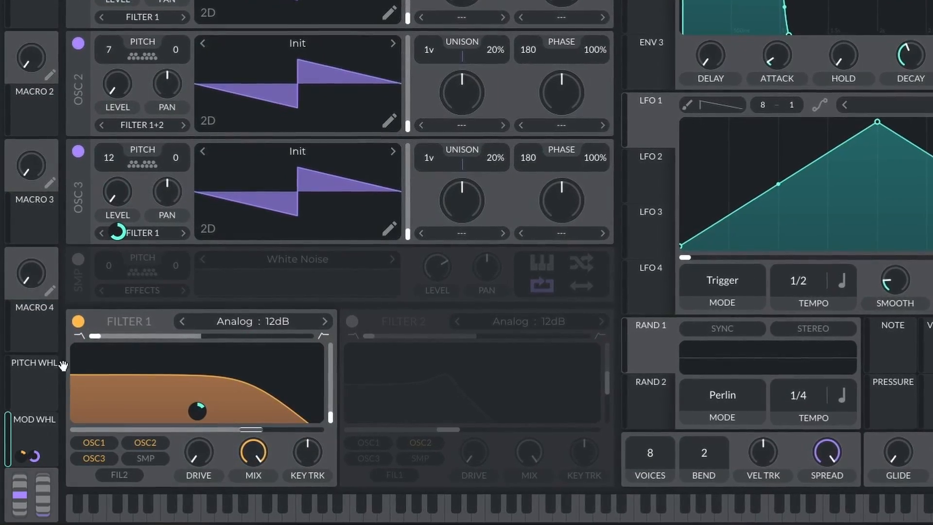
left_click_drag(63, 366, 119, 84)
left_click_drag(117, 121, 117, 124)
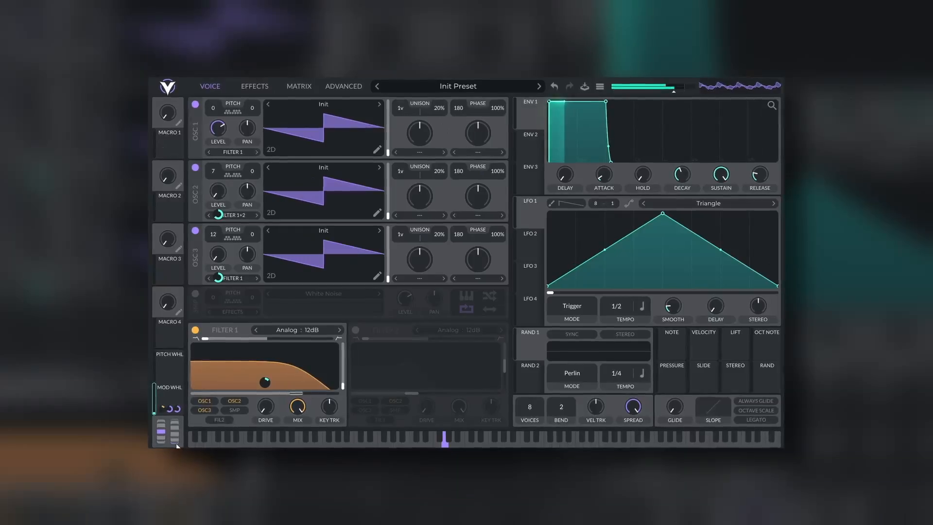
left_click_drag(176, 440, 166, 433)
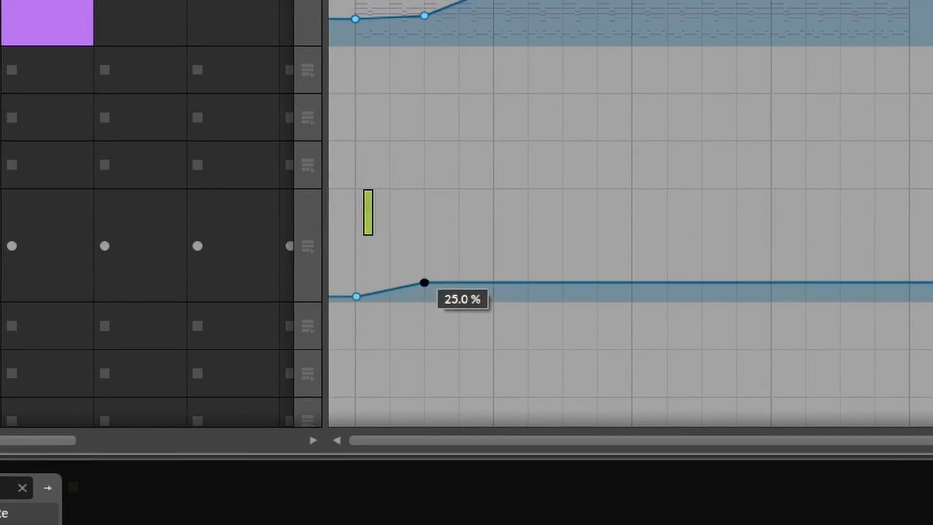
- Switch to the DAW arrangement, draw an automation ramp rising to 53.6 %, and bend it into a slow-starting curve
left_click_drag(424, 279, 492, 240)
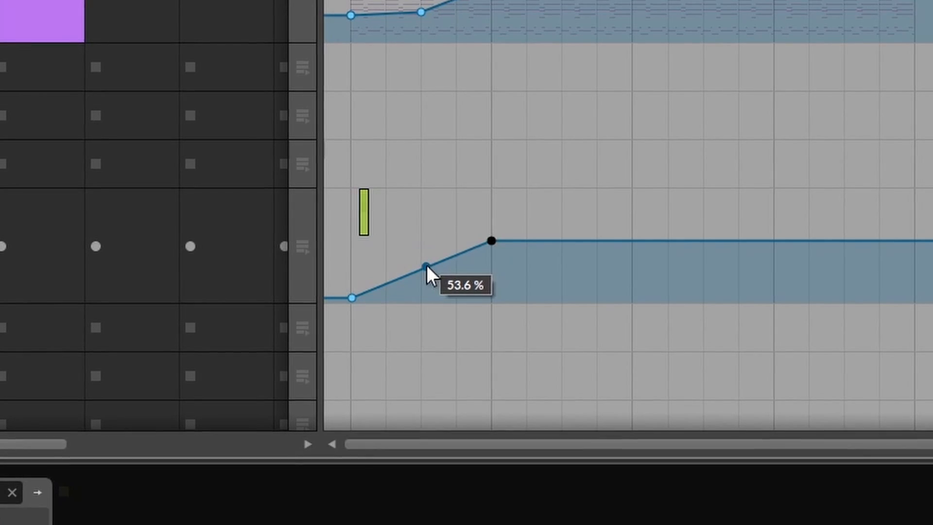
left_click_drag(428, 265, 428, 282)
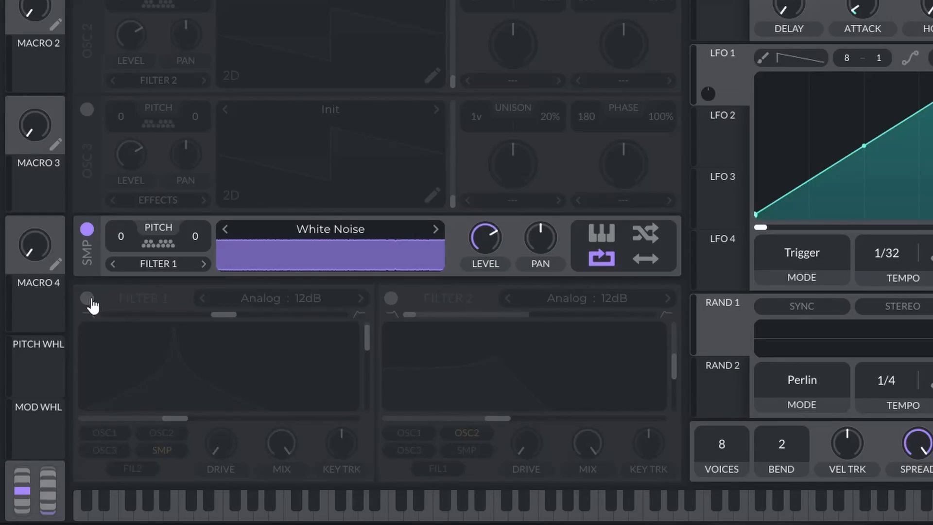
- Switch back to Vital, enable Filter 1 for the white noise sampler, and assign the mod wheel to its cutoff
left_click(87, 298)
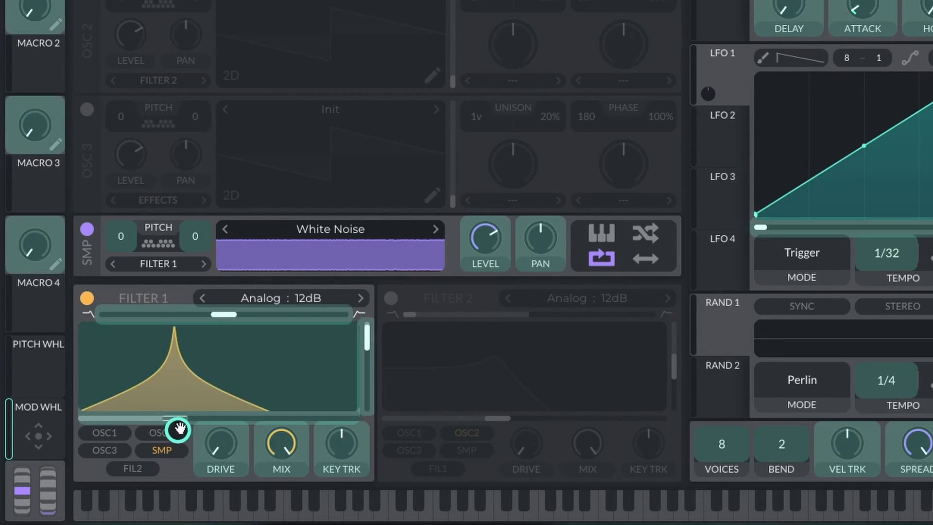
left_click_drag(175, 422, 206, 396)
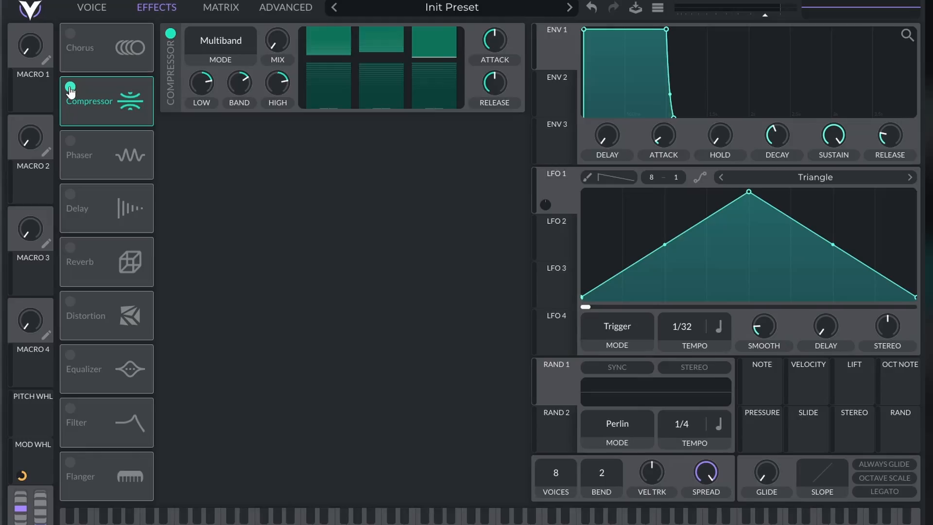
- Enable the Phaser, Delay and Reverb effects
left_click(70, 141)
left_click(70, 194)
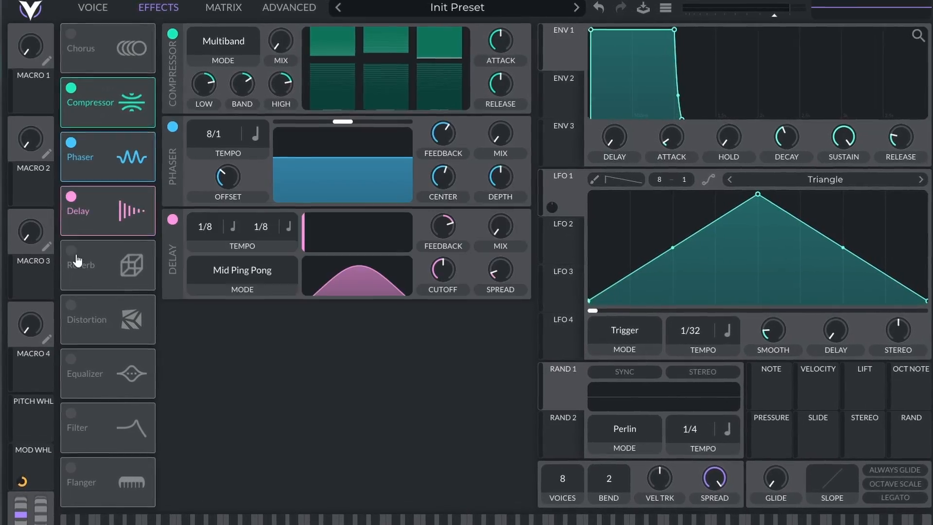
left_click(71, 248)
- Assign the mod wheel to the Compressor's mix and high band, and to the Phaser's mix and depth
left_click_drag(32, 457, 278, 90)
left_click_drag(32, 456, 518, 138)
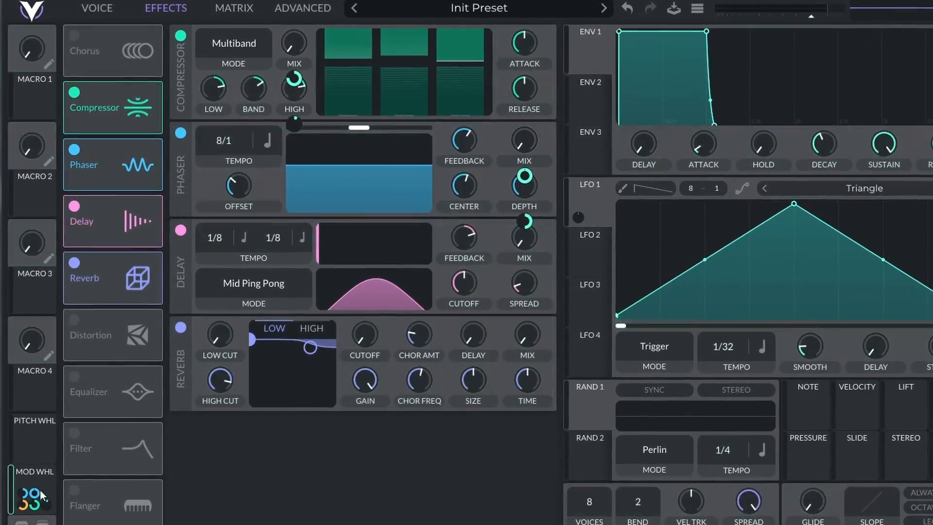
left_click_drag(32, 473, 518, 182)
left_click_drag(518, 219, 519, 232)
- Assign the mod wheel to the Delay's mix and spread, and to the Reverb's mix and time
left_click_drag(33, 473, 518, 235)
left_click_drag(518, 270, 518, 278)
left_click_drag(32, 473, 518, 280)
left_click_drag(519, 315, 518, 320)
left_click_drag(32, 473, 520, 328)
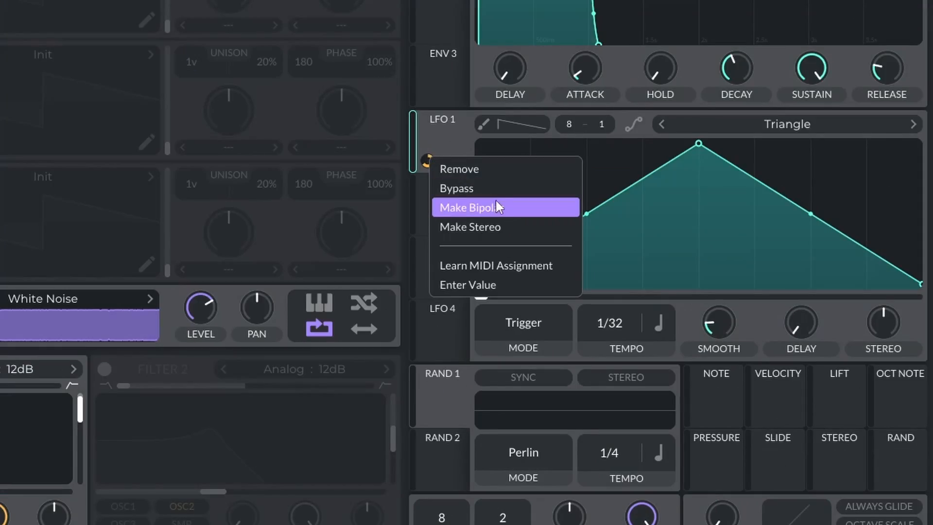
left_click(495, 204)
mouse_move(427, 160)
left_click_drag(427, 161, 427, 194)
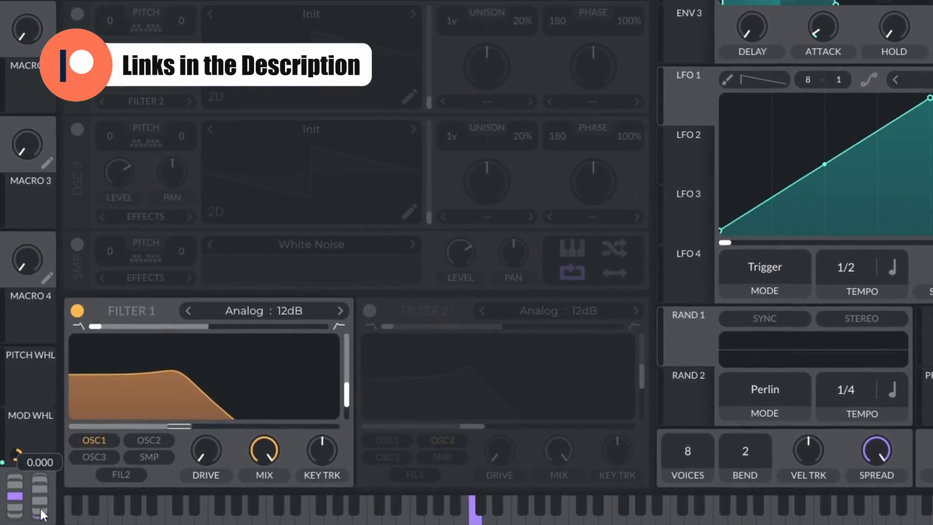
- Shape Mod Remap 1 into a V with both ends high and the midpoint at the bottom, and sweep the mod wheel
mouse_move(40, 508)
left_mouse_down()
mouse_move(54, 461)
mouse_move(51, 508)
mouse_move(48, 453)
mouse_move(45, 509)
mouse_move(41, 421)
mouse_move(43, 510)
left_mouse_up()
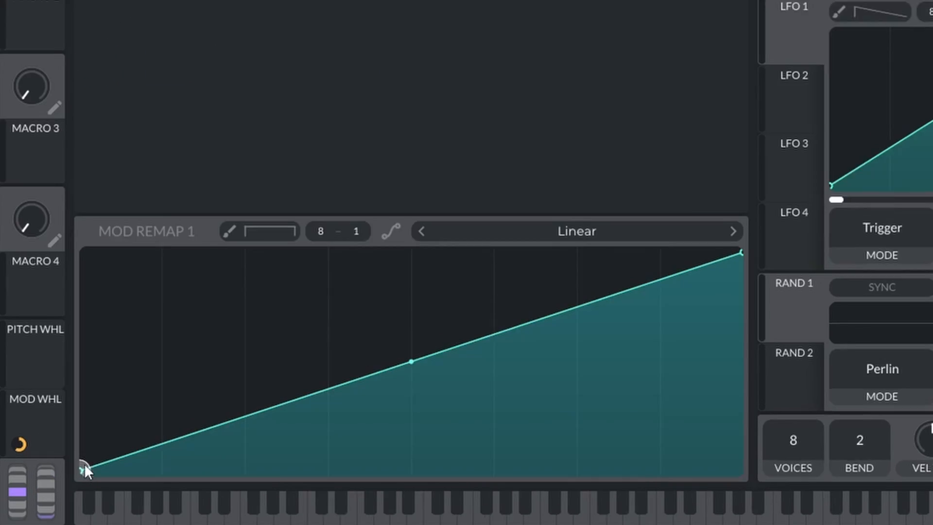
left_click_drag(75, 473, 103, 244)
left_click_drag(447, 262, 463, 488)
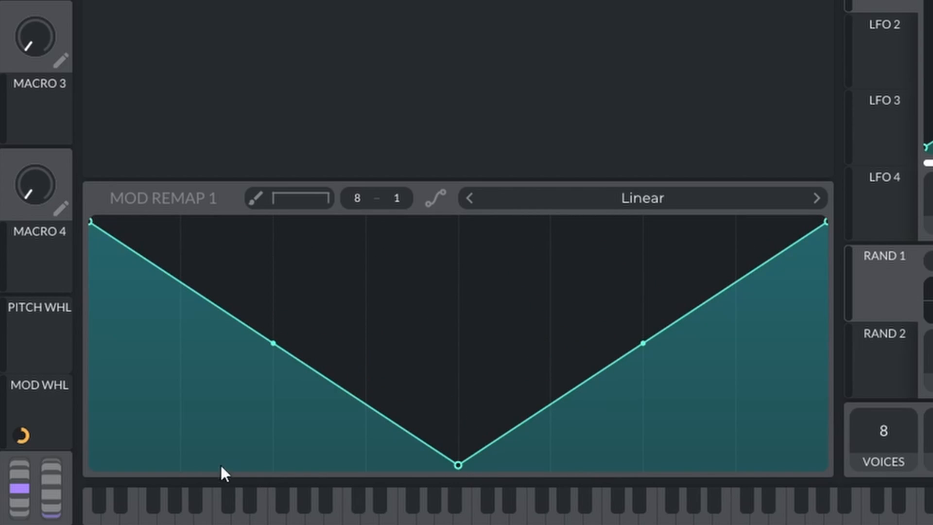
mouse_move(53, 499)
left_mouse_down()
mouse_move(62, 425)
mouse_move(50, 501)
left_mouse_up()
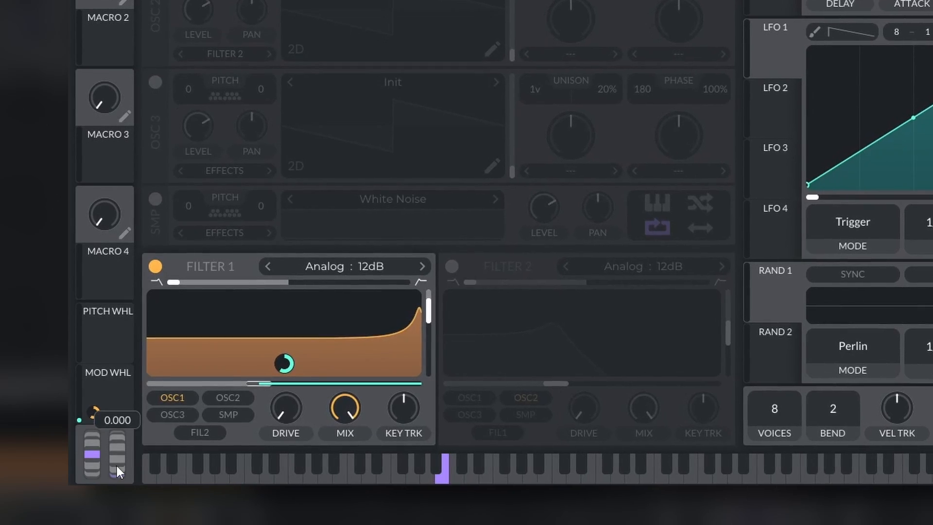
mouse_move(116, 466)
left_mouse_down()
mouse_move(120, 408)
mouse_move(124, 461)
left_mouse_up()
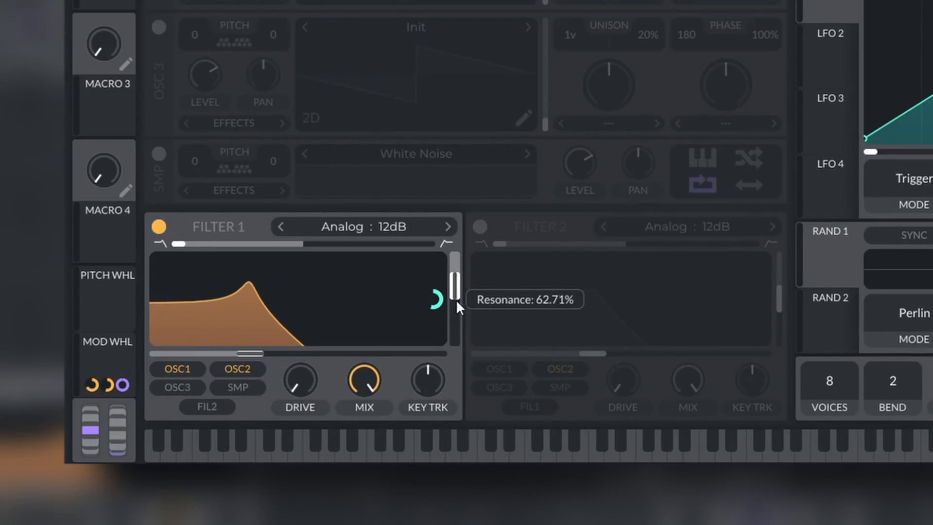
- Reshape Mod Remap 1 by pulling a middle point down to a deep dip and adding a high point after it
left_click_drag(456, 299, 455, 307)
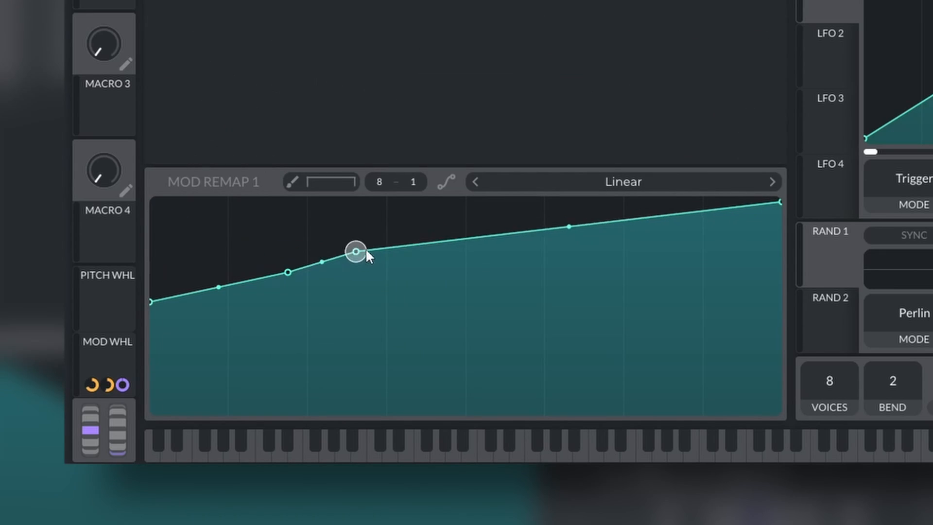
left_click_drag(365, 249, 444, 396)
double_click(585, 235)
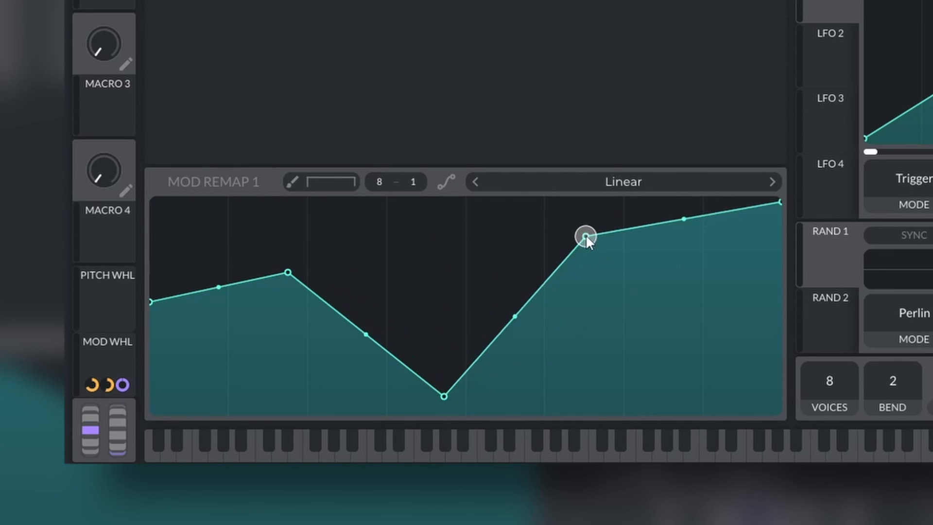
- Lower the end point of Mod Remap 1, and shape Mod Remap 2 into a zigzag with two dips and a peak between them
left_click_drag(780, 202, 781, 339)
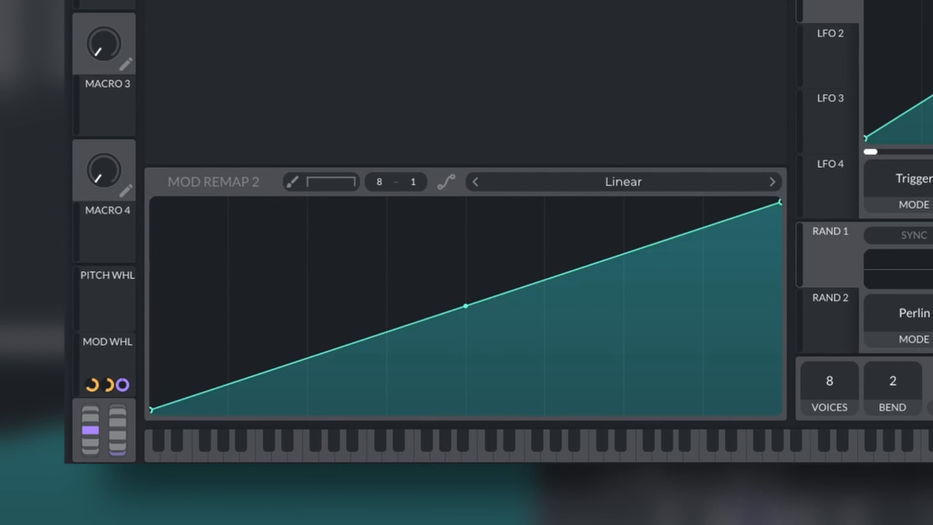
left_click_drag(464, 306, 160, 415)
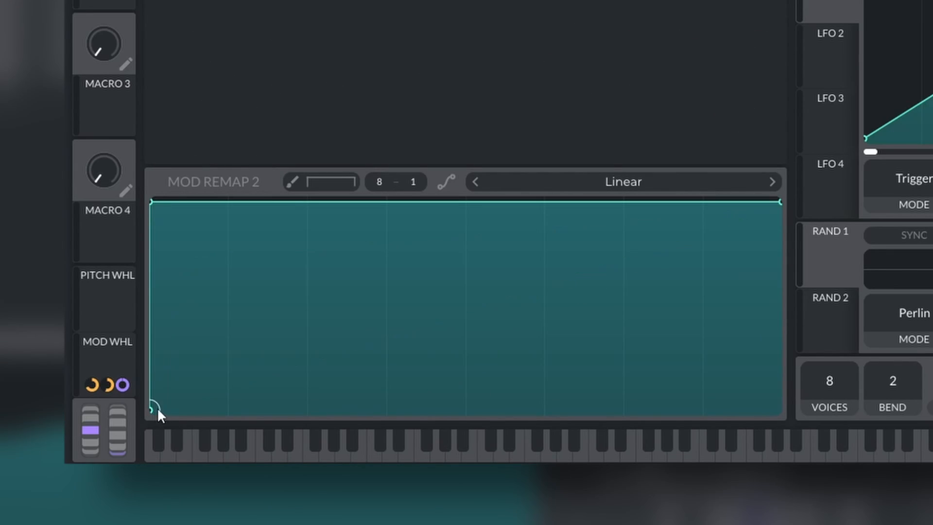
left_click_drag(151, 202, 387, 410)
double_click(646, 374)
double_click(516, 298)
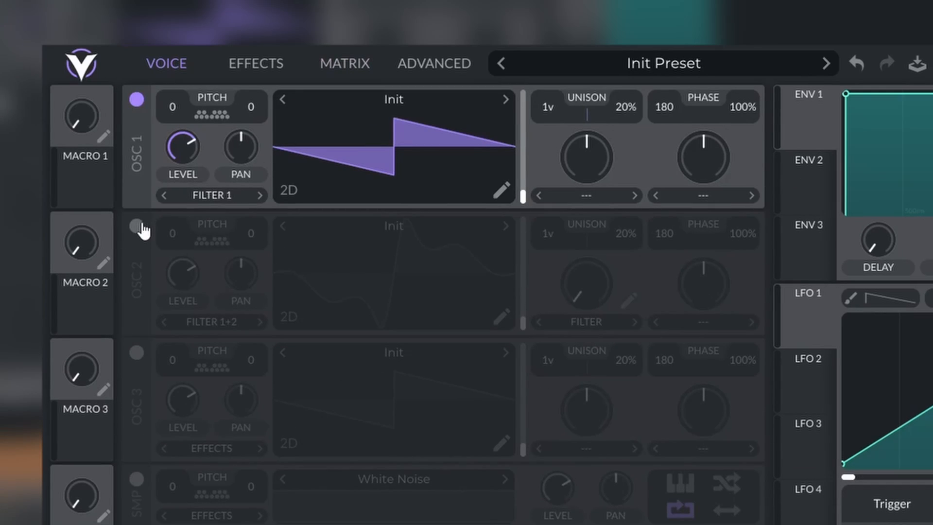
- Assign the mod wheel to Oscillator 2's Filter spectral morph amount and raise the middle point of its Mod Remap 3 curve
left_click(137, 226)
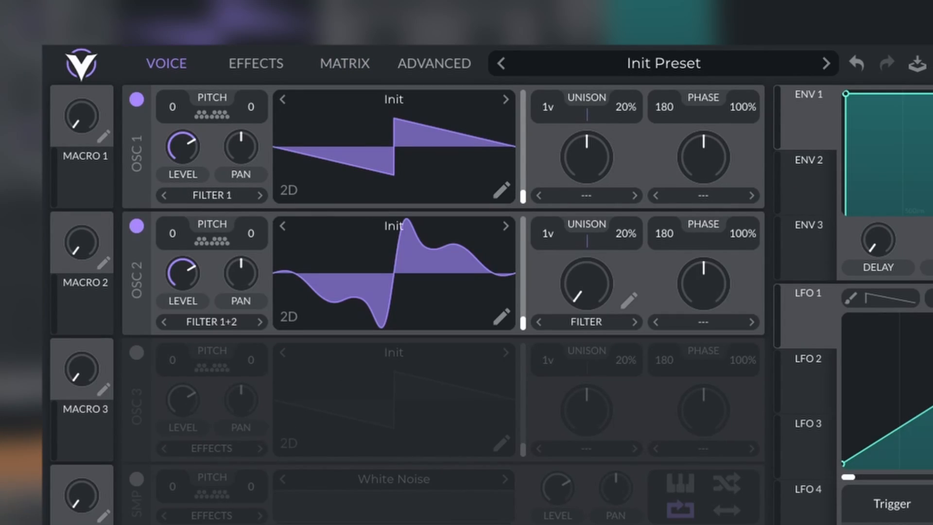
left_click_drag(503, 519, 590, 280)
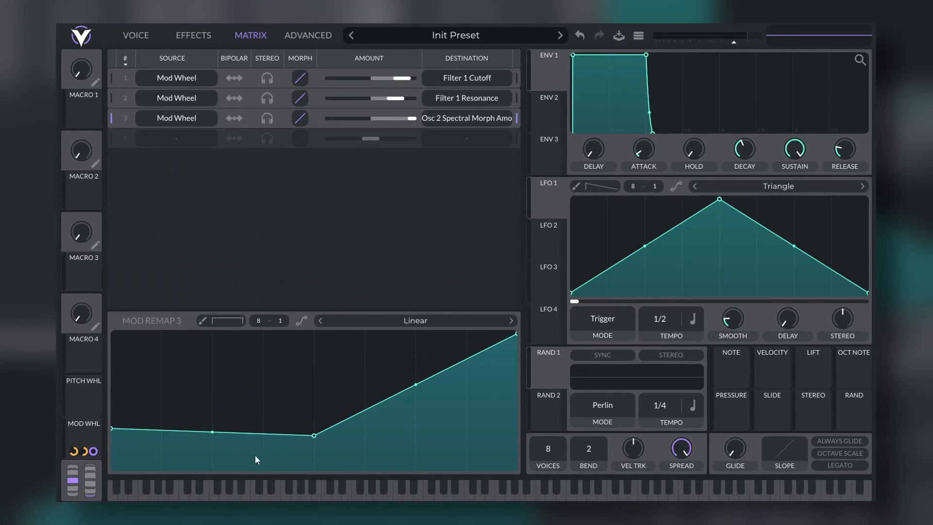
left_click_drag(313, 426, 312, 349)
left_click(155, 35)
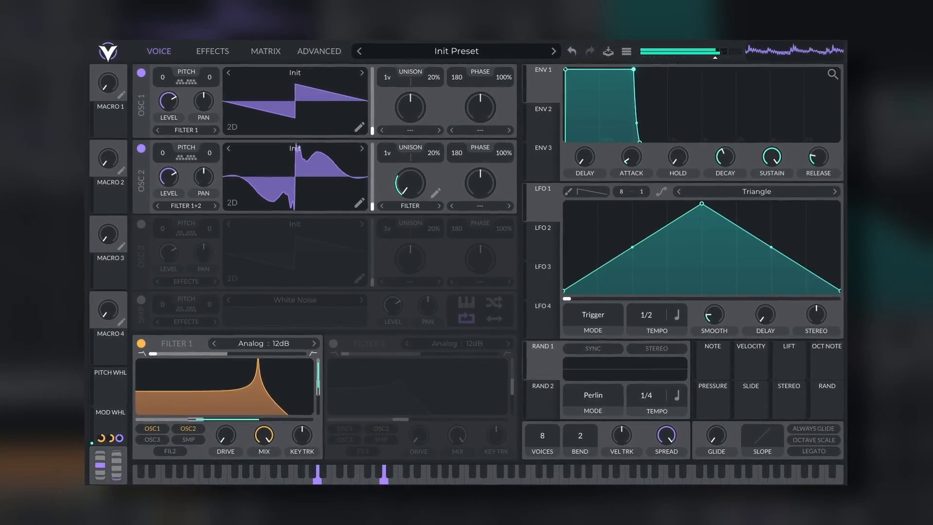
- Invert Mod Remap 3 for Filter 2 Cutoff so it slopes from high to low, and sweep the mod wheel
left_click(265, 51)
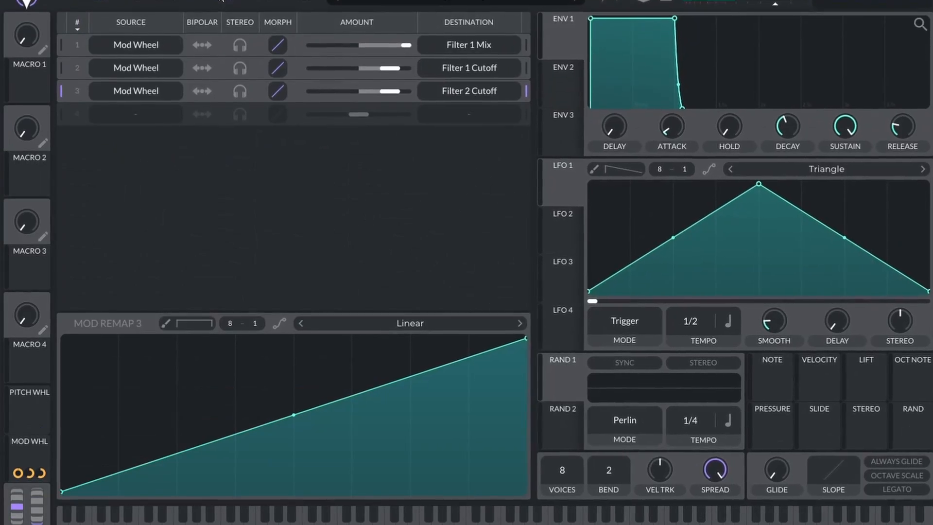
left_click_drag(62, 491, 62, 339)
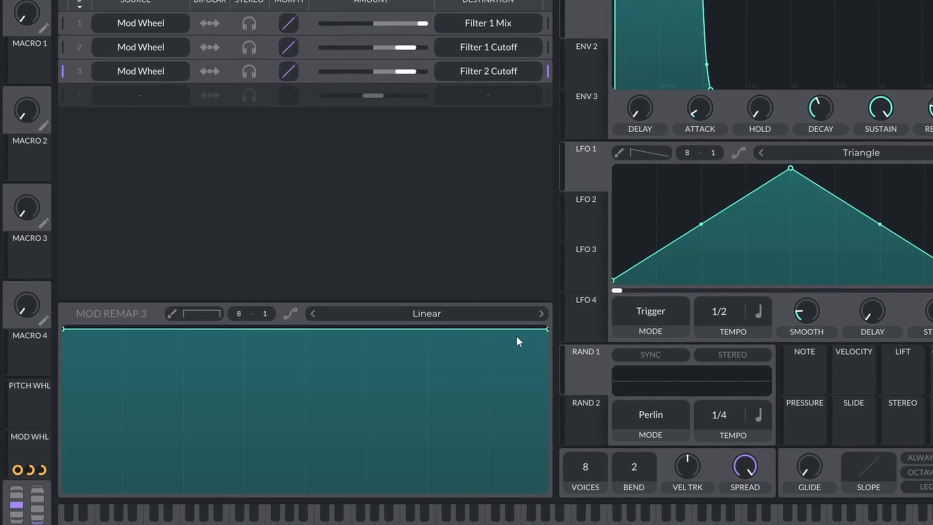
left_click_drag(547, 329, 548, 490)
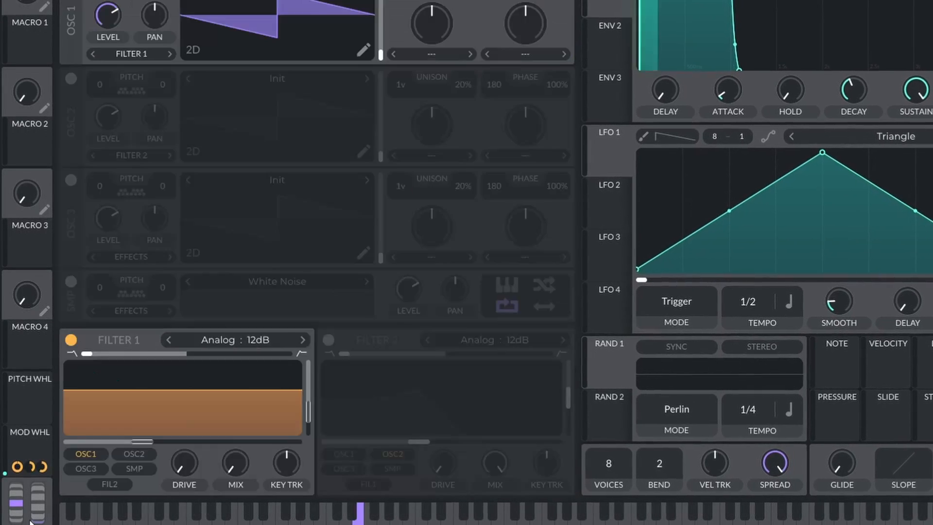
mouse_move(30, 521)
left_mouse_down()
mouse_move(34, 462)
mouse_move(31, 514)
left_mouse_up()
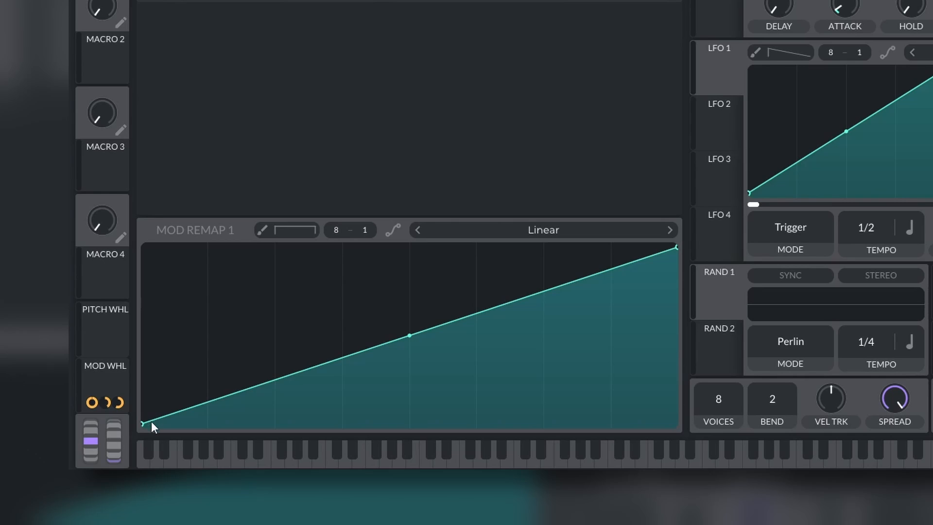
- Shape Mod Remap 1 for Filter 1 Mix into an immediate jump from minimum to a flat maximum, and sweep the mod wheel
double_click(167, 415)
left_click_drag(167, 415, 159, 236)
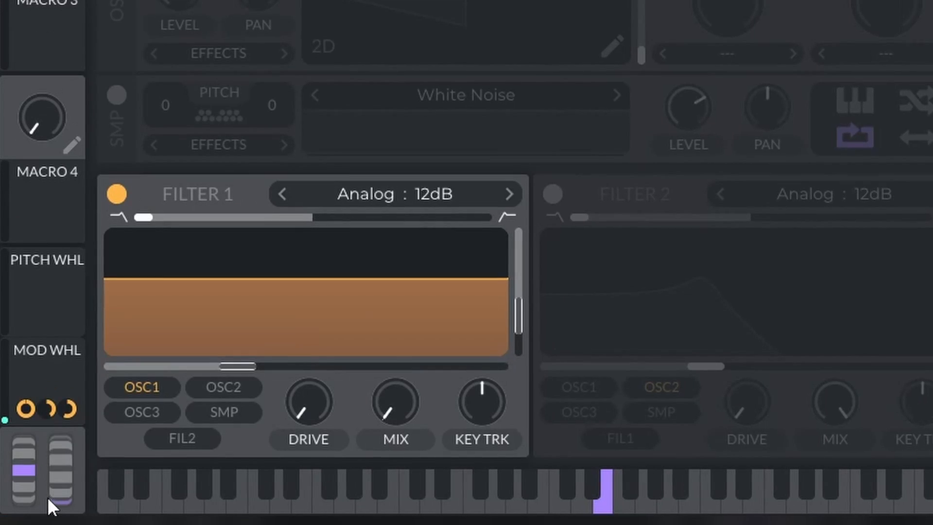
mouse_move(48, 497)
left_mouse_down()
mouse_move(55, 407)
mouse_move(51, 495)
left_mouse_up()
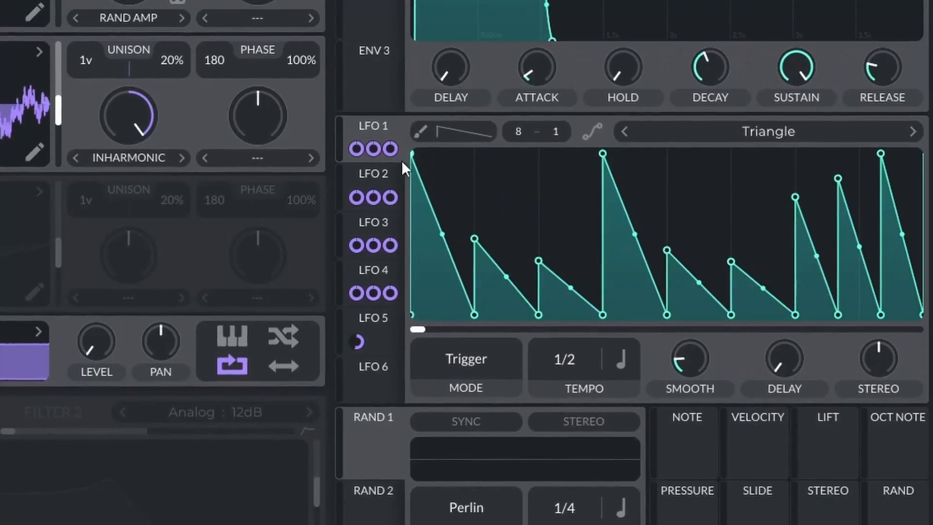
- Look through the custom curves of LFO 2, LFO 3 and LFO 4
left_click(383, 176)
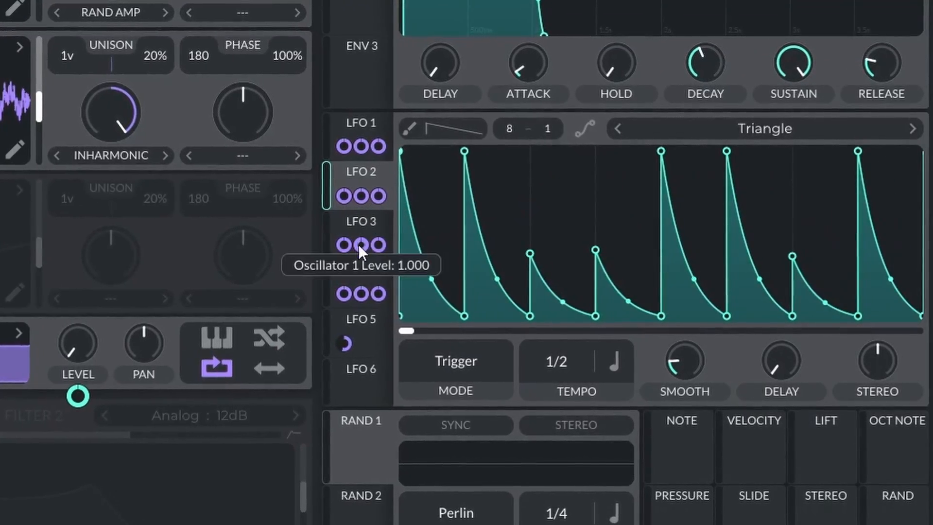
left_click(356, 223)
left_click(356, 276)
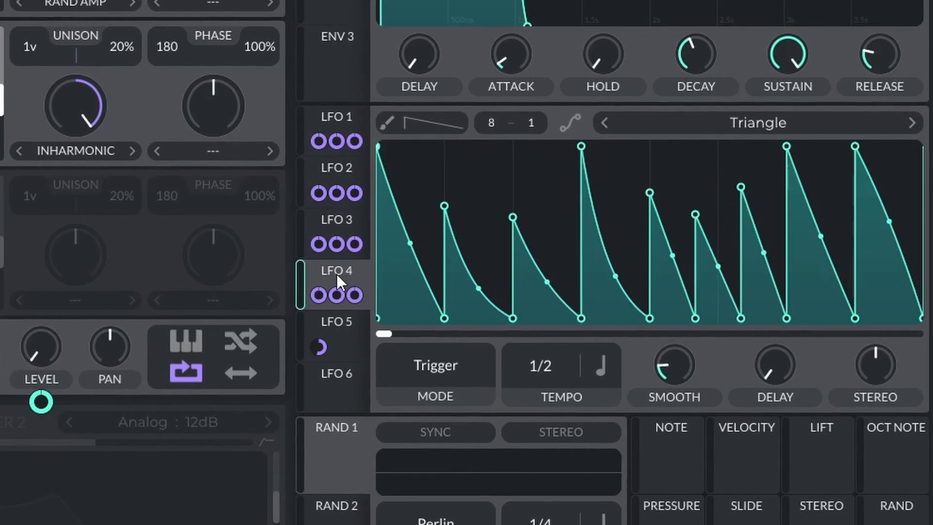